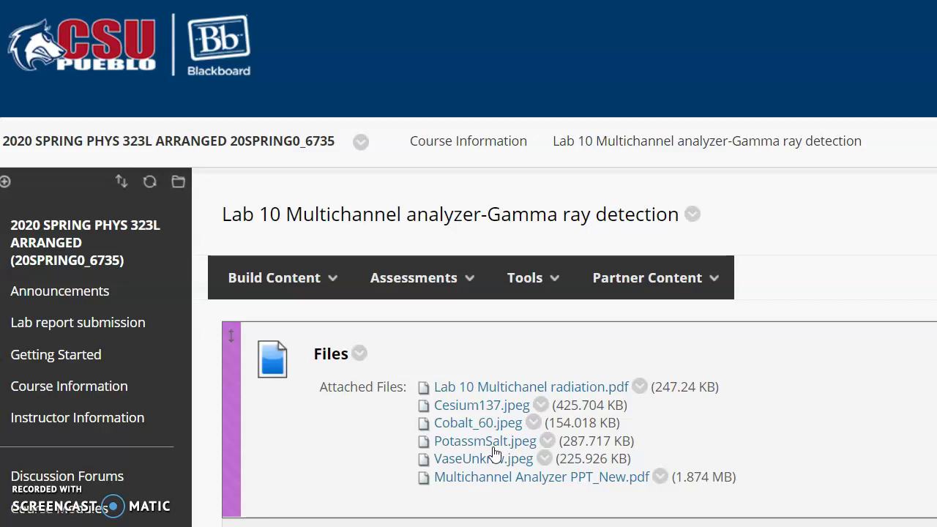
- View the Cesium137 spectrum image, then go back to the CSU Pueblo Faculty and Staff page
click(477, 407)
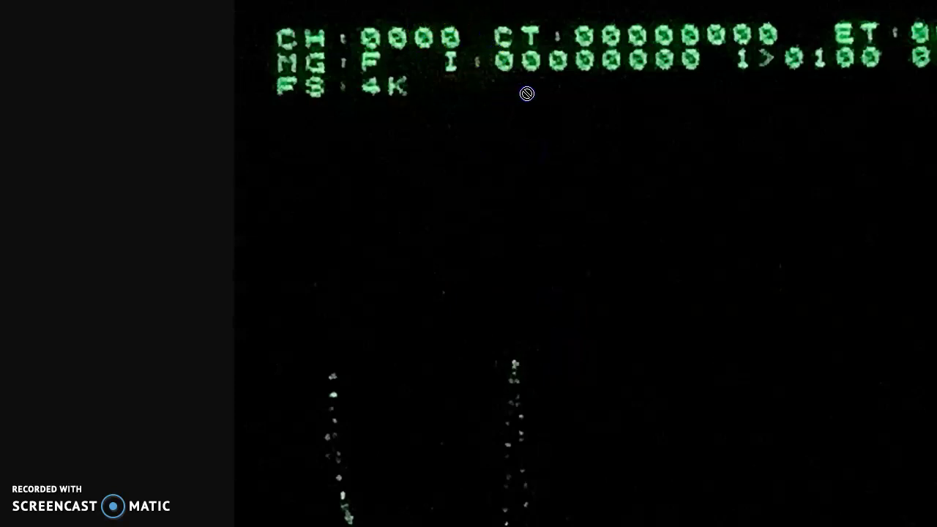
key(alt+Left)
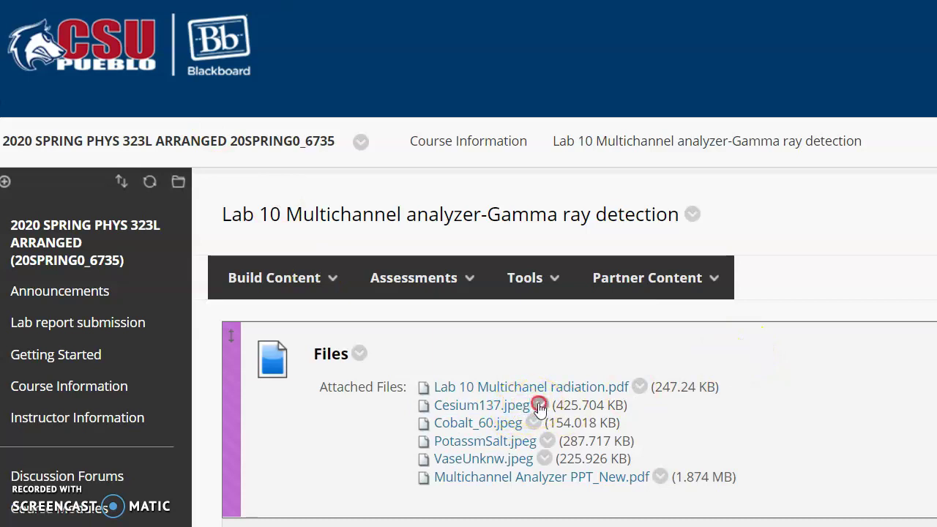
right_click(535, 403)
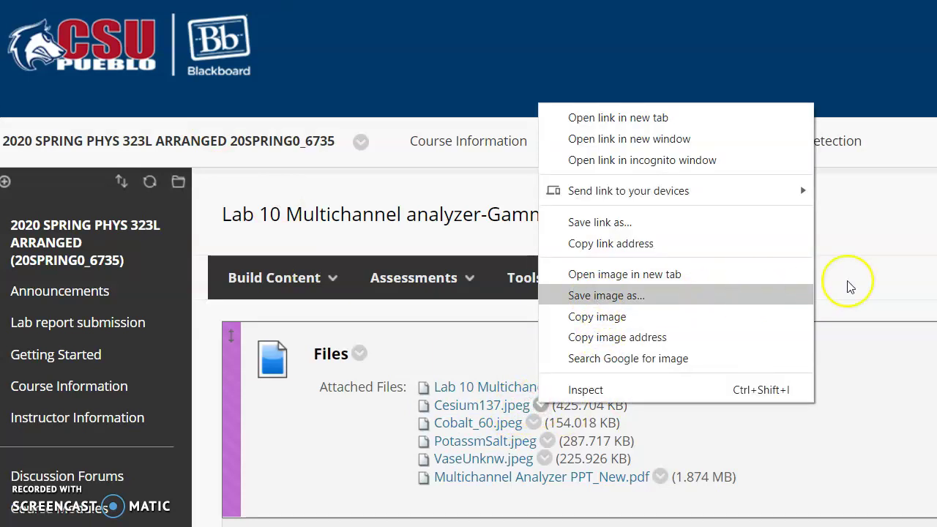
click(881, 272)
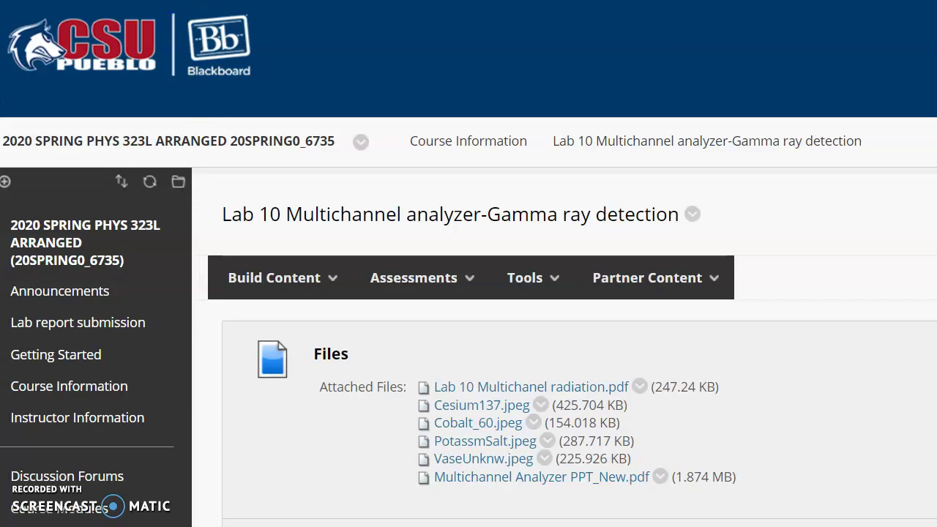
key(alt+Left)
key(alt+Left)
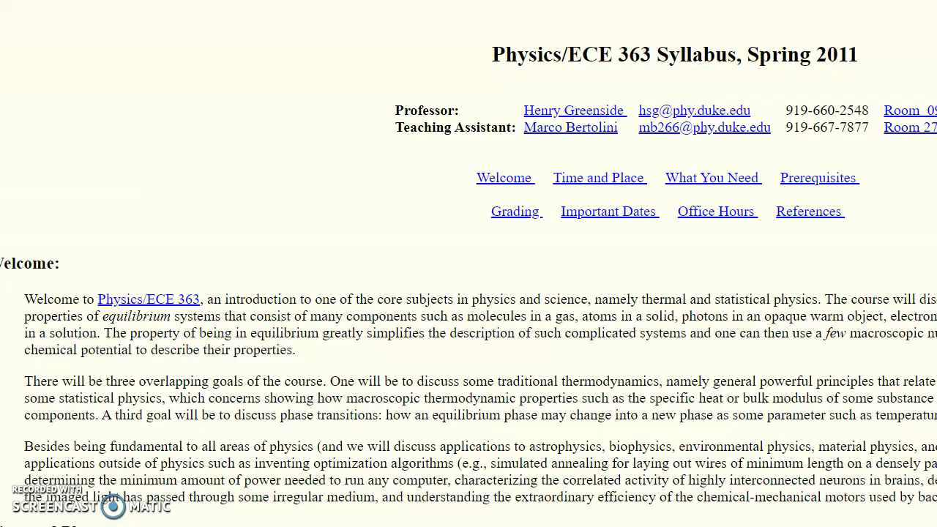
key(alt+Left)
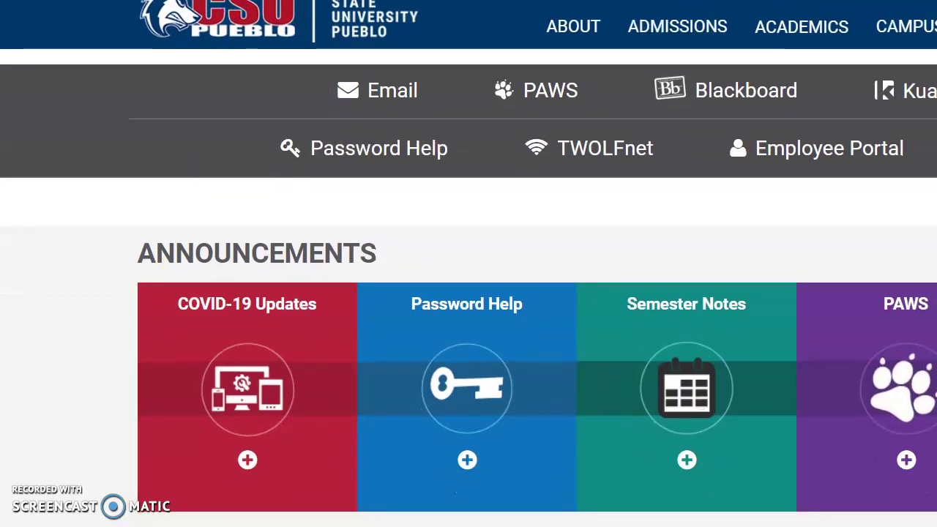
- Launch Logger Pro 3.15 from the Vernier Software group in the Start menu
key(super)
scroll(105, 462, down, 3)
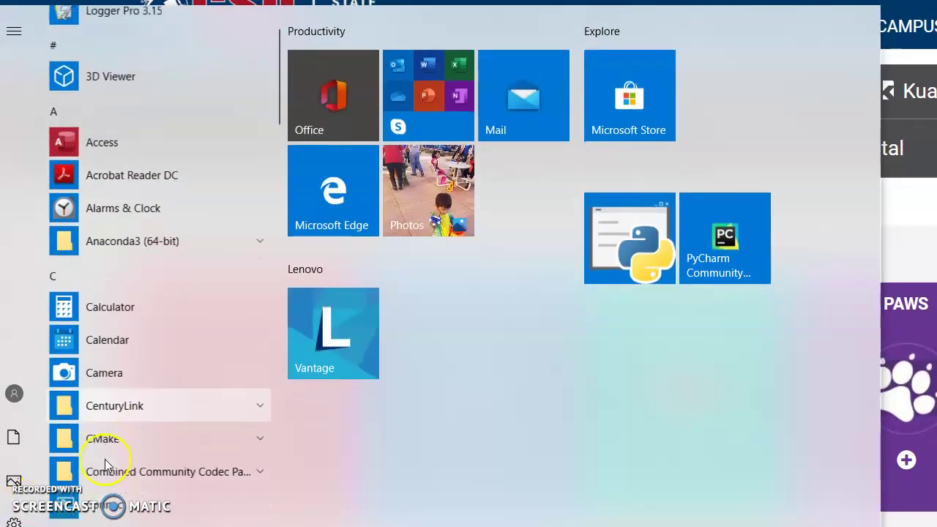
scroll(105, 469, down, 10)
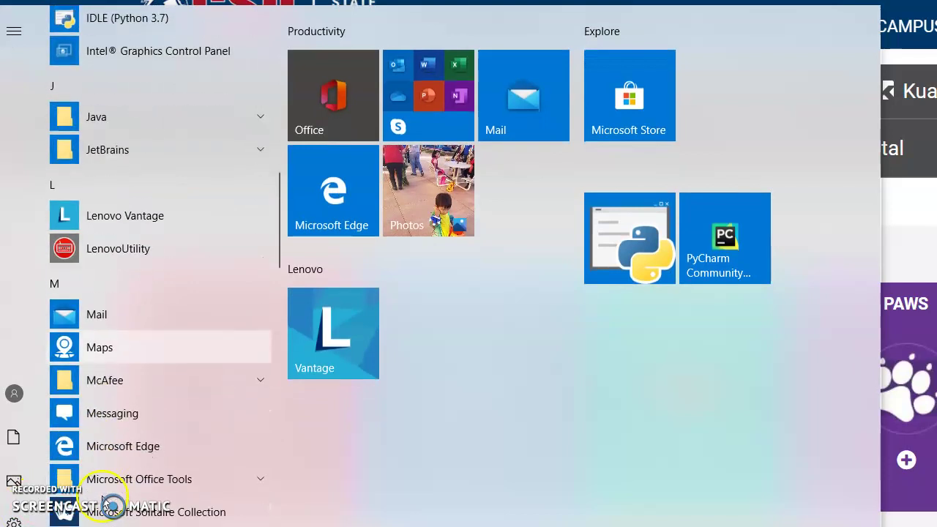
scroll(104, 483, down, 10)
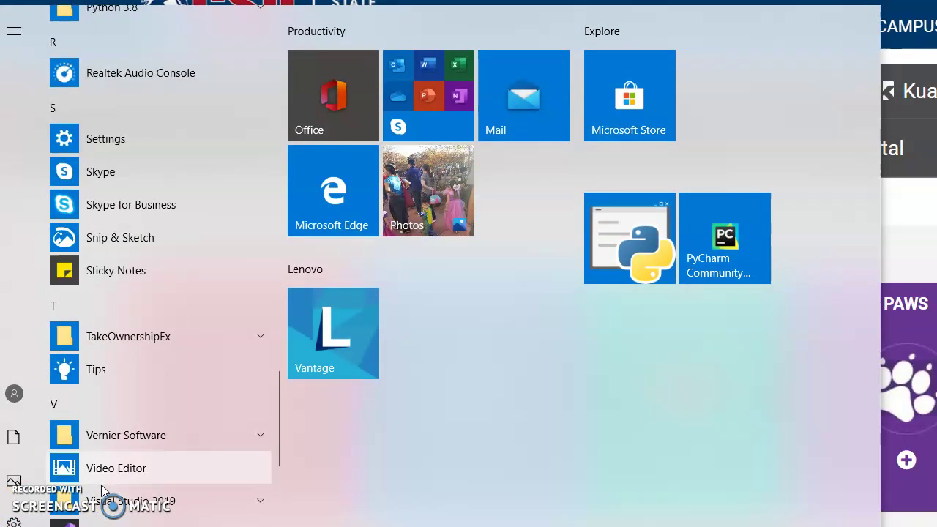
click(130, 432)
click(132, 473)
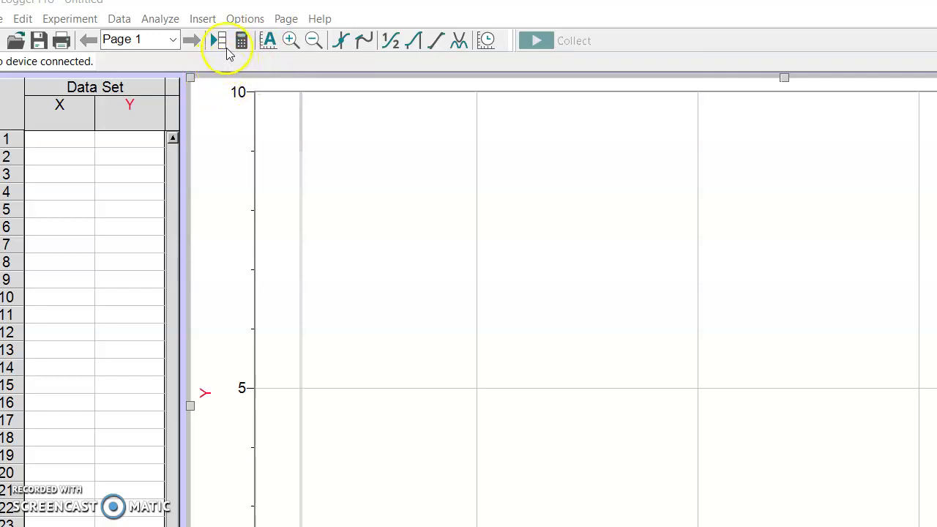
- Pick the Cesium137 image on the Desktop via Insert > Picture > Picture with Photo Analysis
click(202, 19)
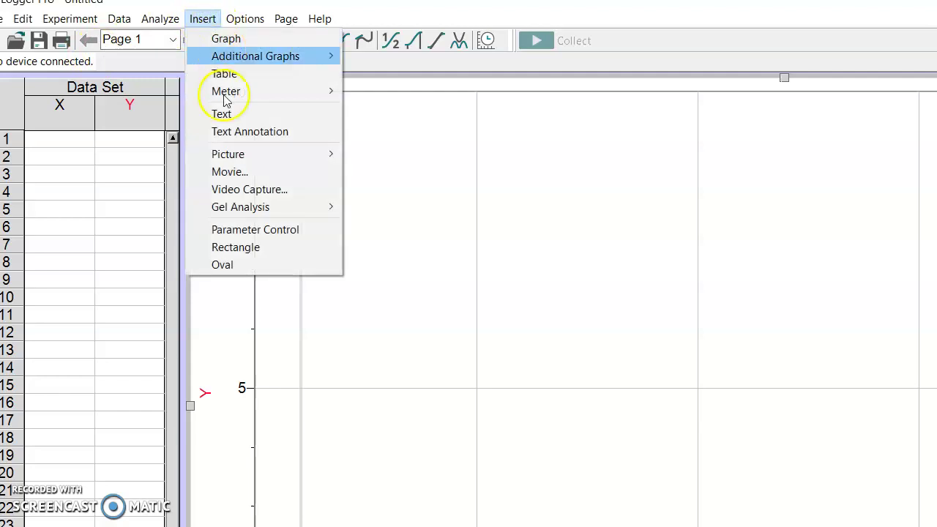
mouse_move(229, 160)
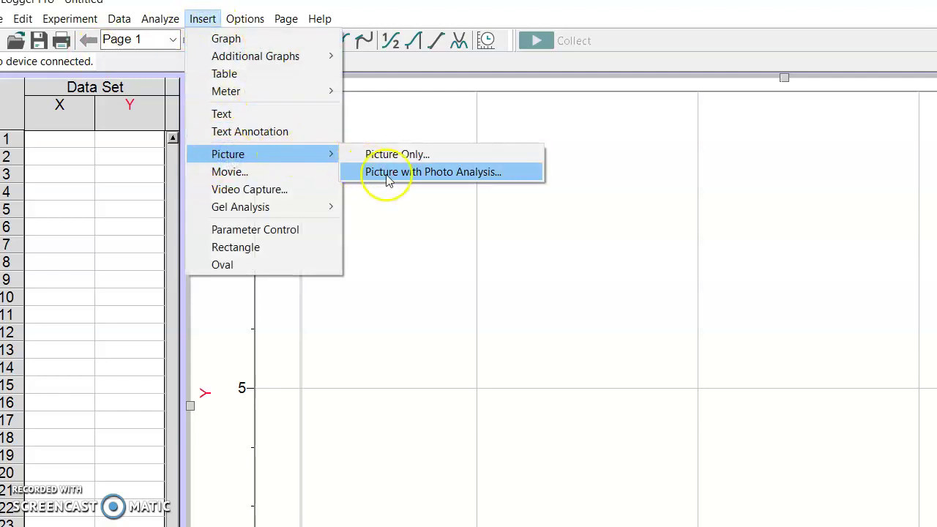
click(474, 174)
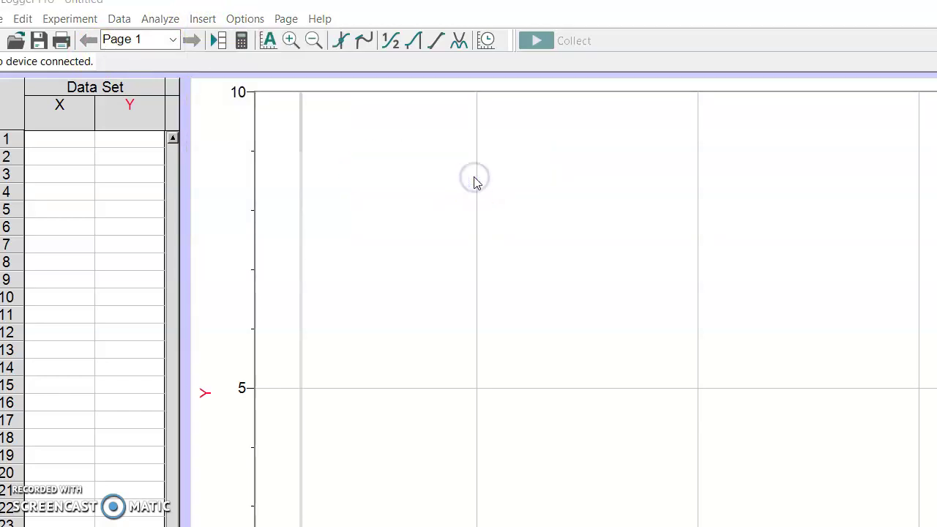
click(472, 309)
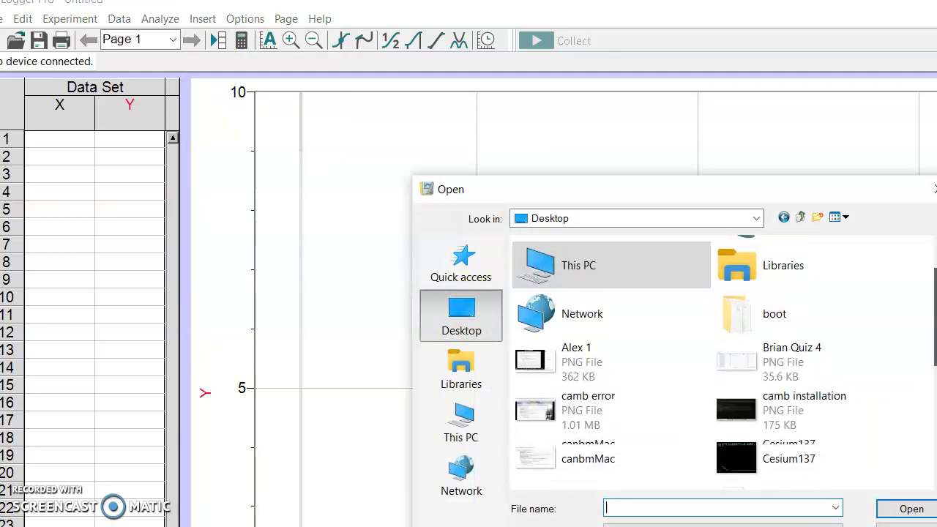
scroll(790, 410, down, 2)
click(793, 429)
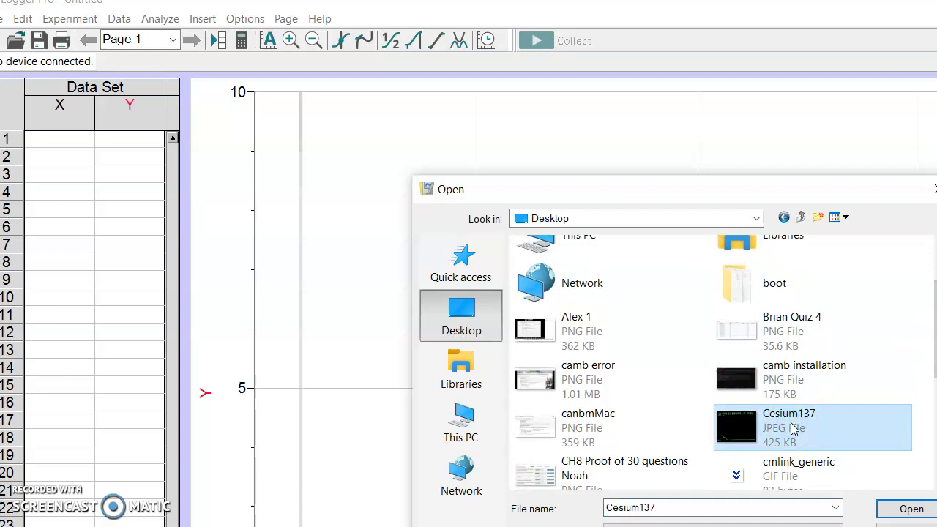
- Load the Cesium137 picture and drag it up and right so both peaks show
click(912, 509)
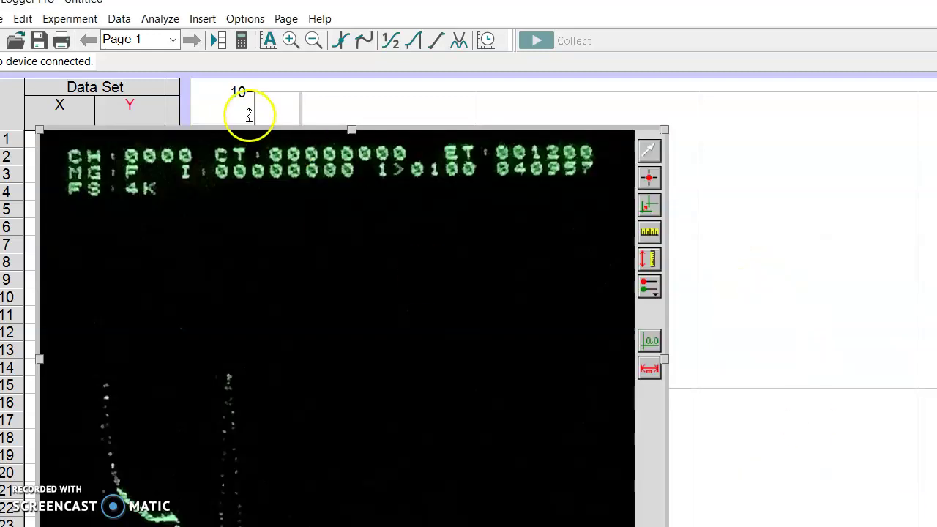
drag(244, 129, 327, 60)
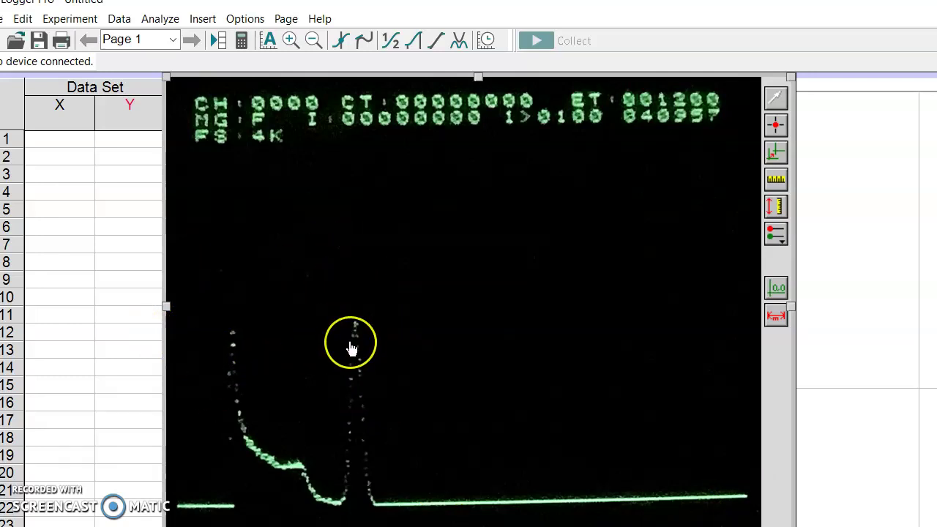
click(230, 383)
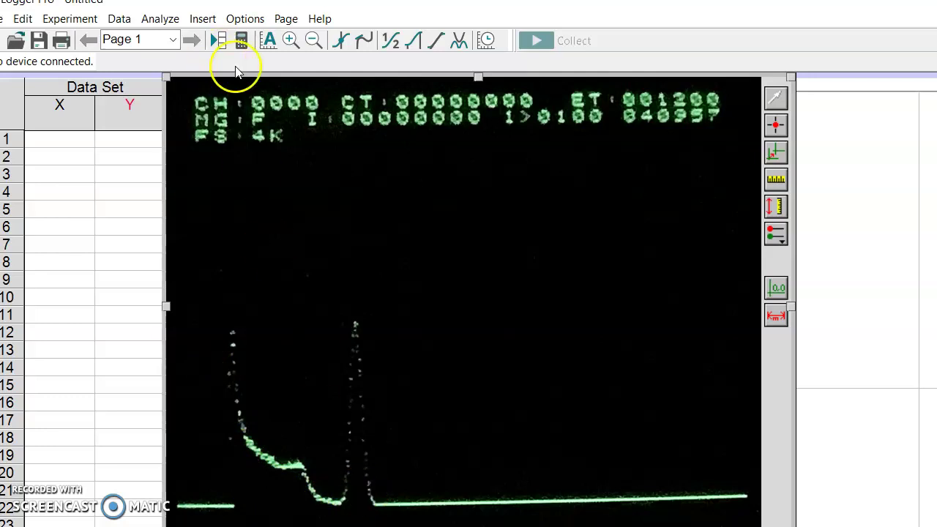
click(261, 56)
click(257, 53)
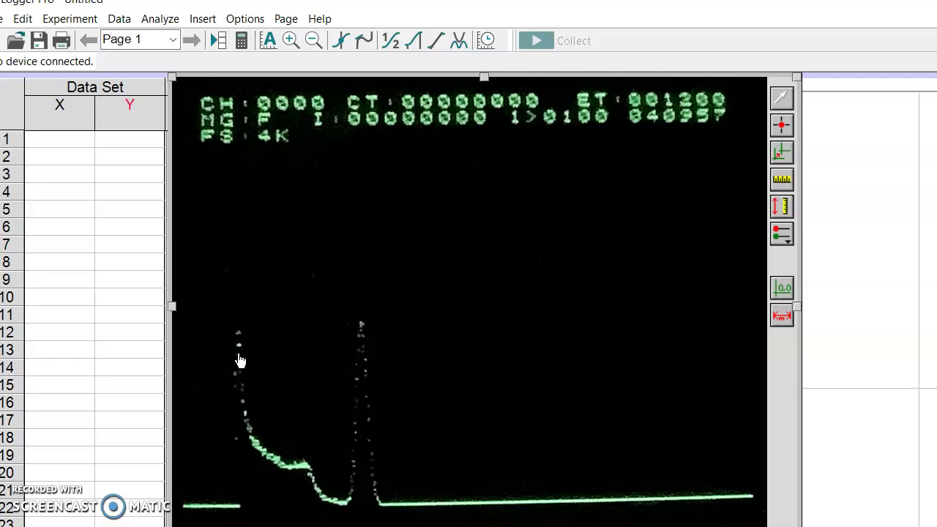
click(259, 386)
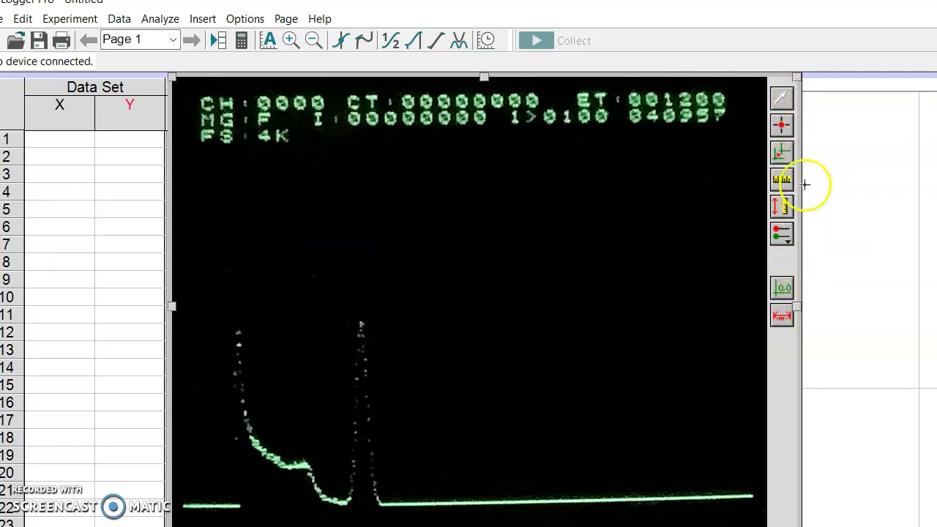
- Place the origin at the baseline's left end and tilt the x-axis along the baseline
click(782, 155)
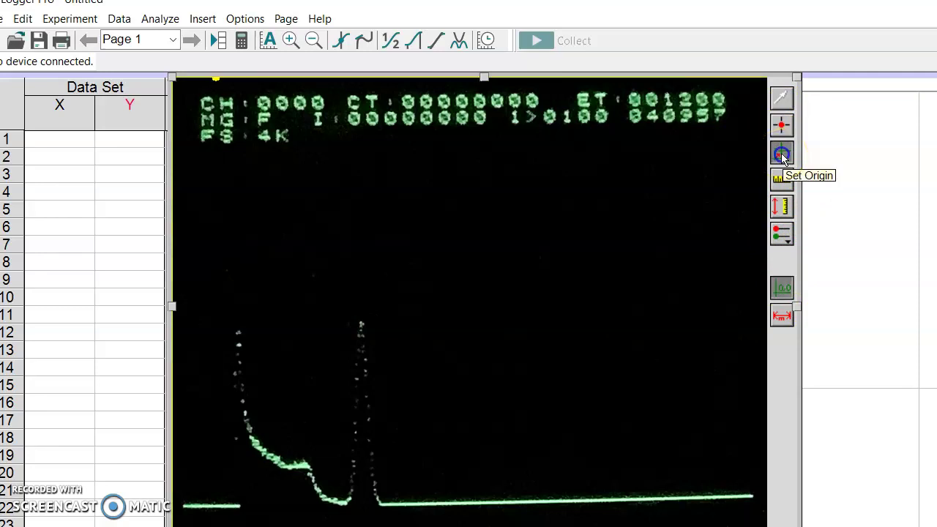
click(220, 506)
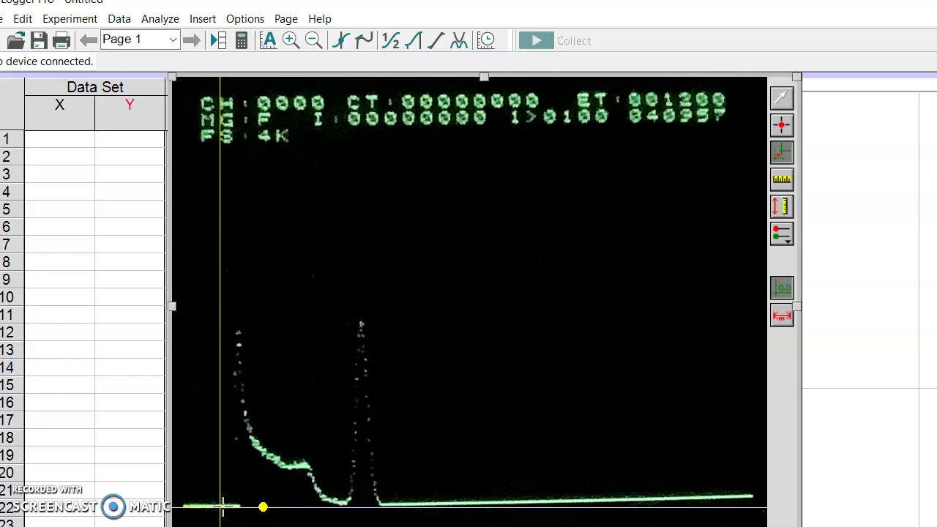
click(227, 505)
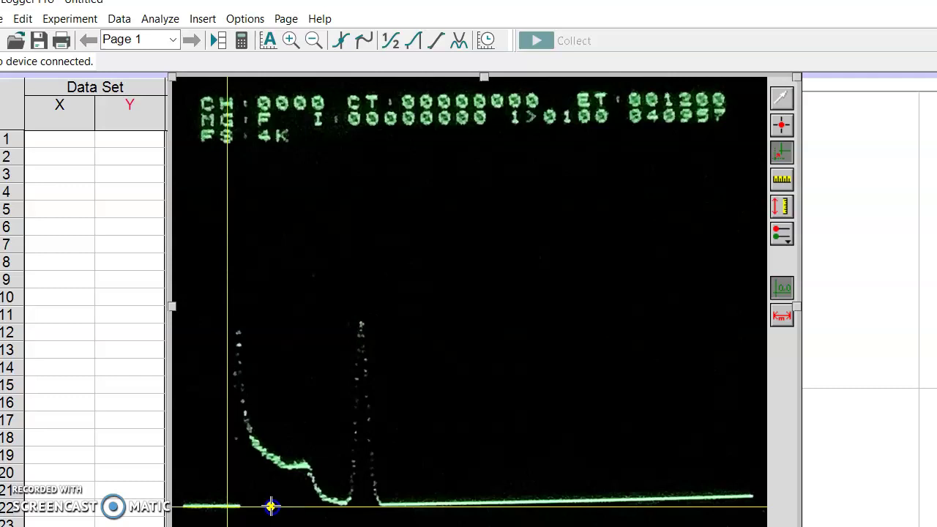
drag(271, 505, 347, 510)
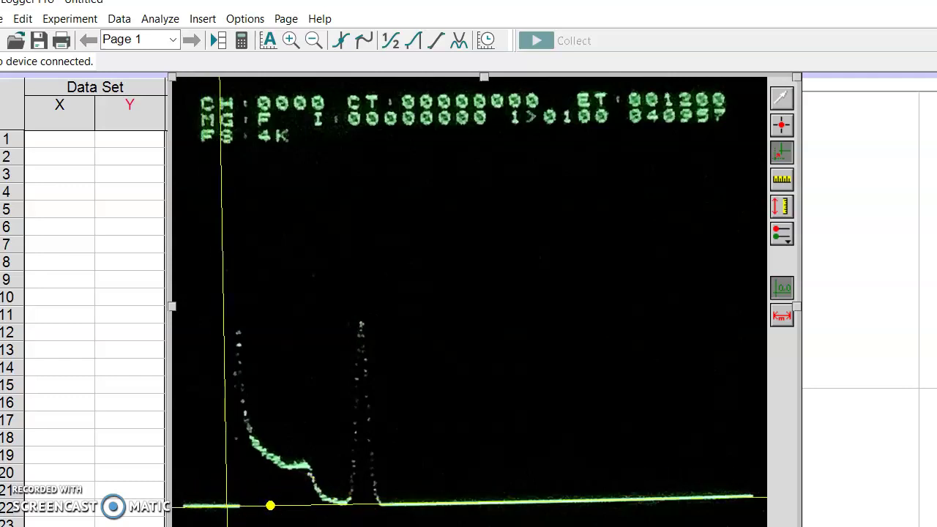
click(507, 352)
mouse_move(507, 352)
mouse_down()
mouse_move(431, 360)
mouse_move(458, 329)
mouse_move(446, 320)
mouse_up()
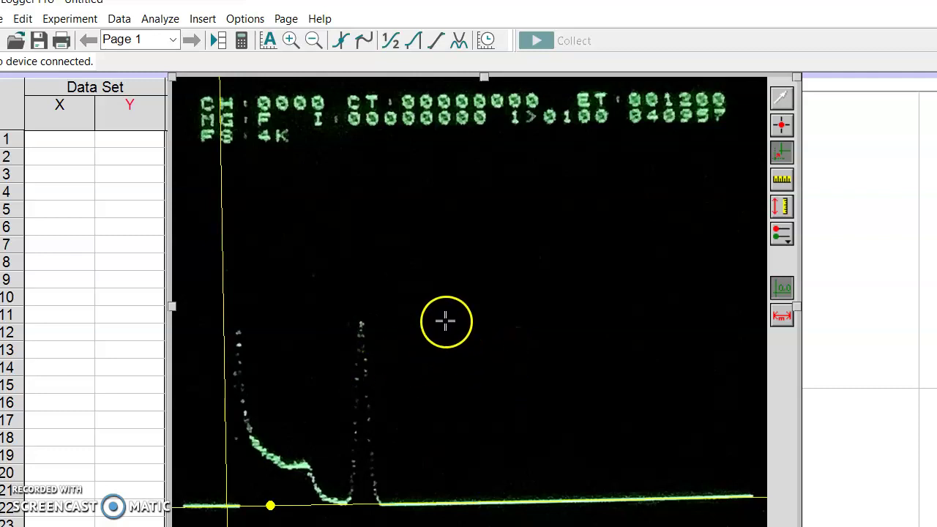
- Set the scale line across the whole baseline as 256 Channel #
click(782, 181)
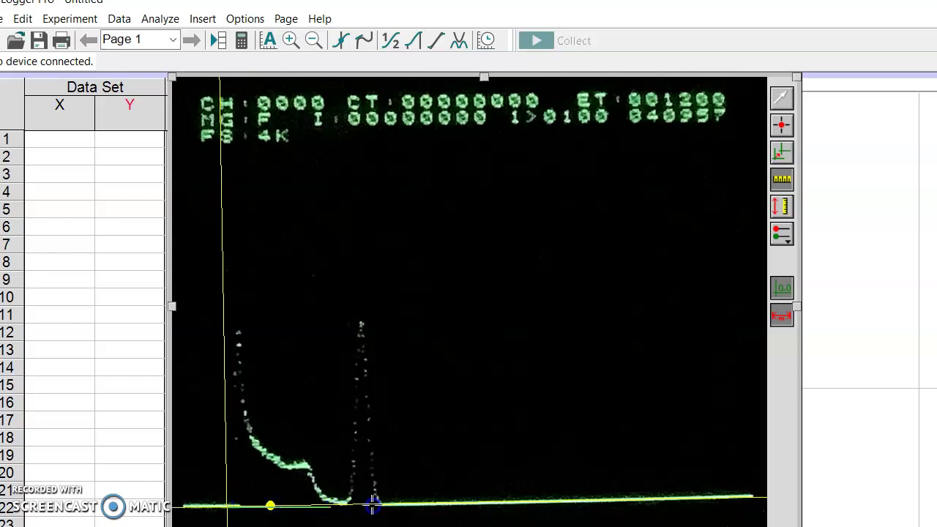
drag(373, 503, 747, 497)
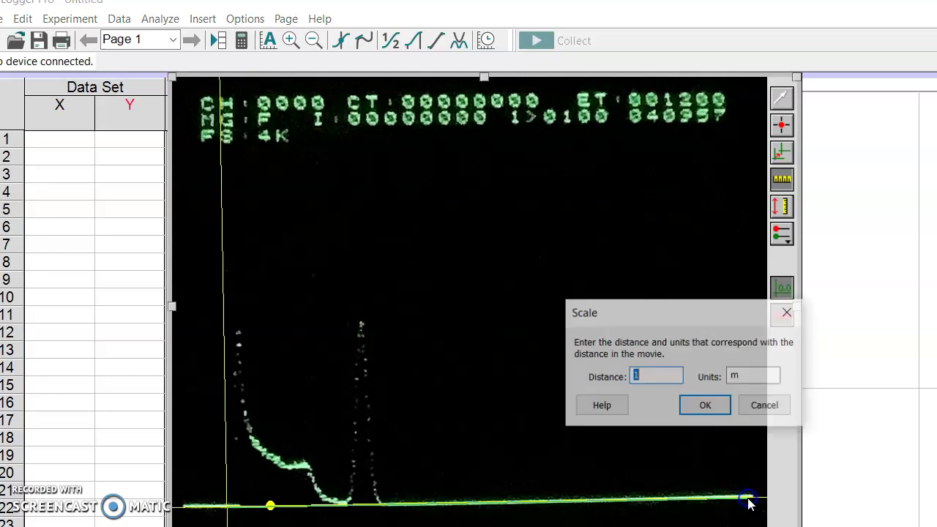
click(658, 389)
double_click(644, 375)
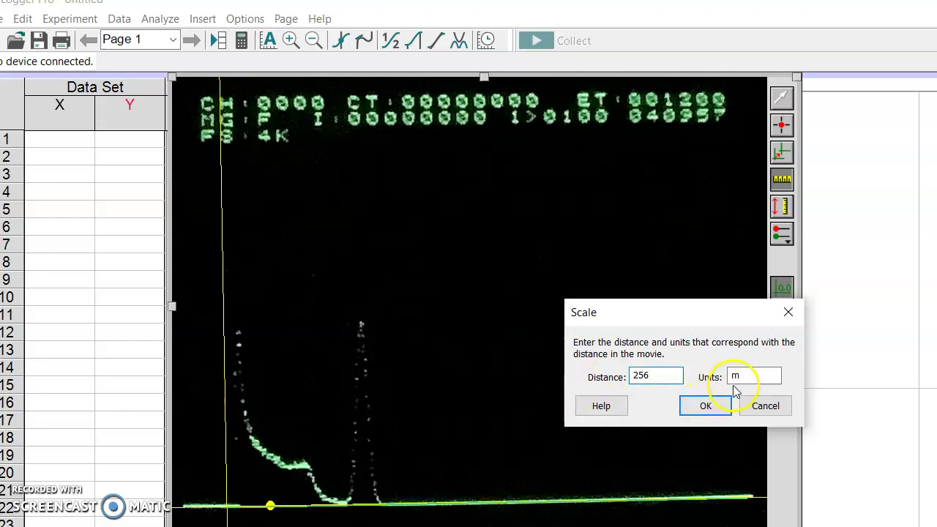
click(707, 377)
key(BackSpace)
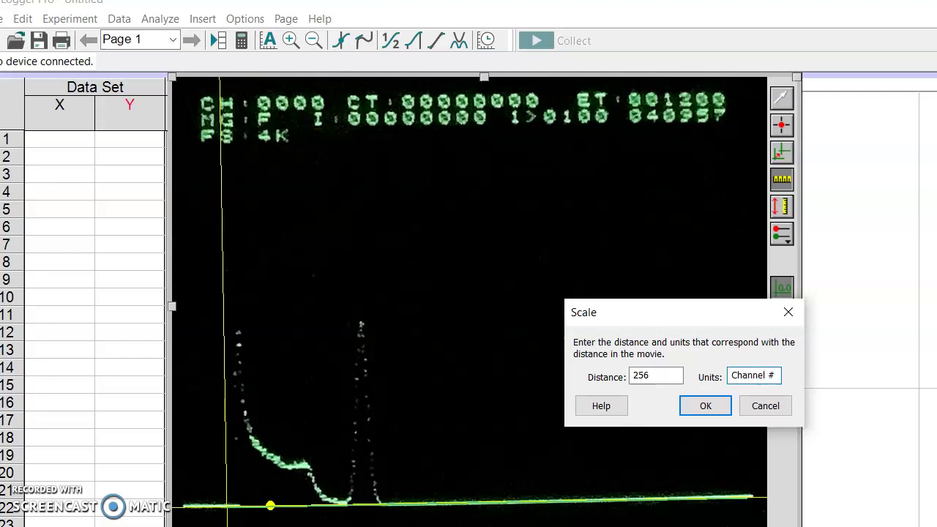
click(703, 408)
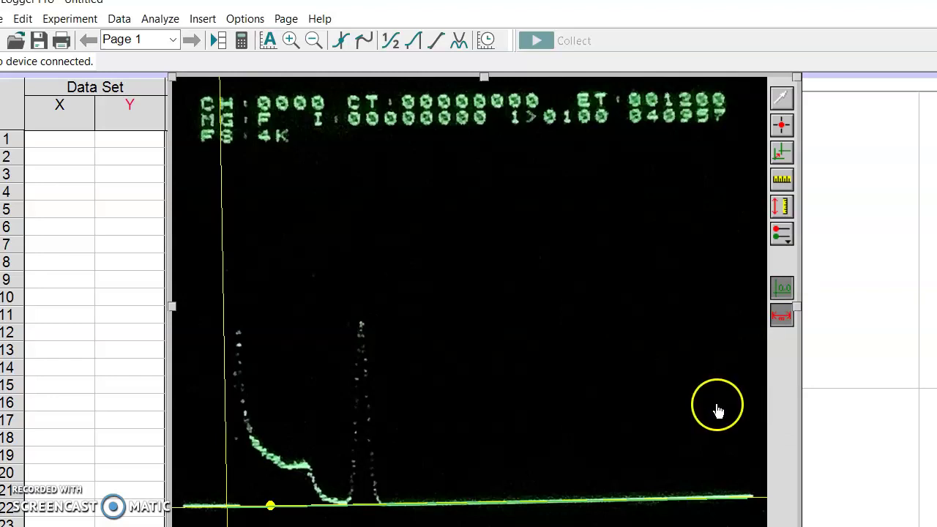
drag(293, 77, 366, 92)
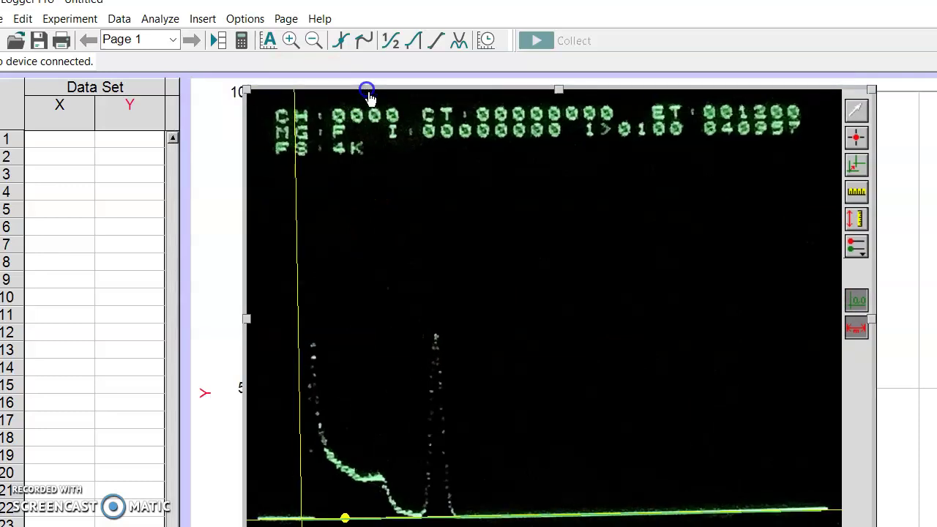
- Mark points along the baseline from its right end leftward to the foot of the tall peak
click(857, 139)
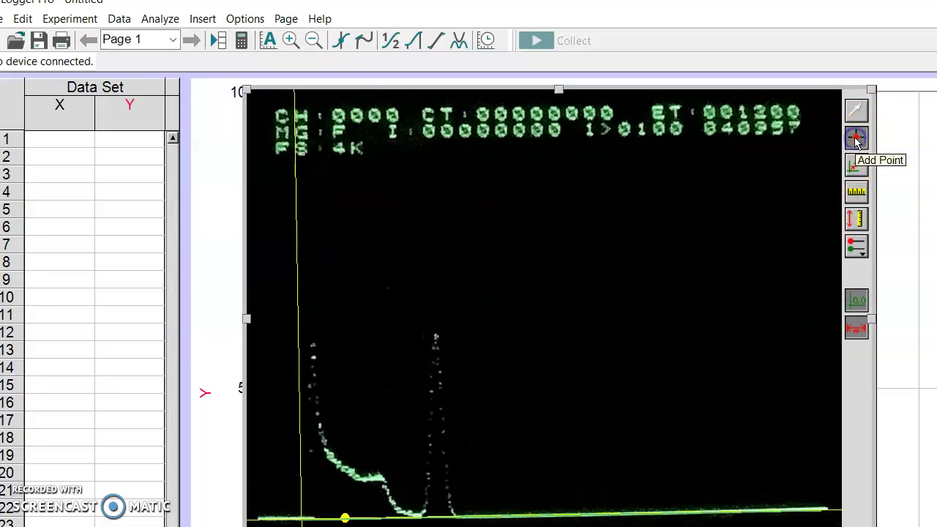
drag(837, 195, 102, 144)
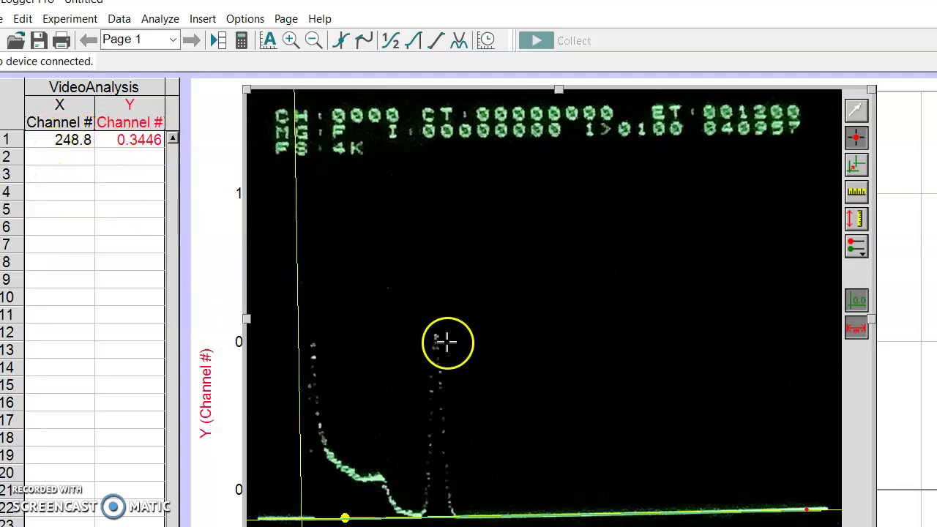
click(778, 510)
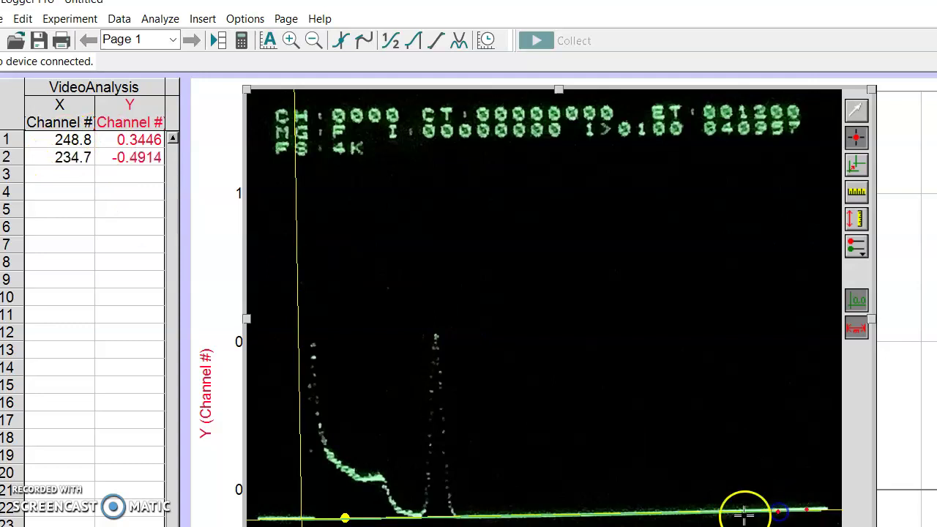
click(735, 512)
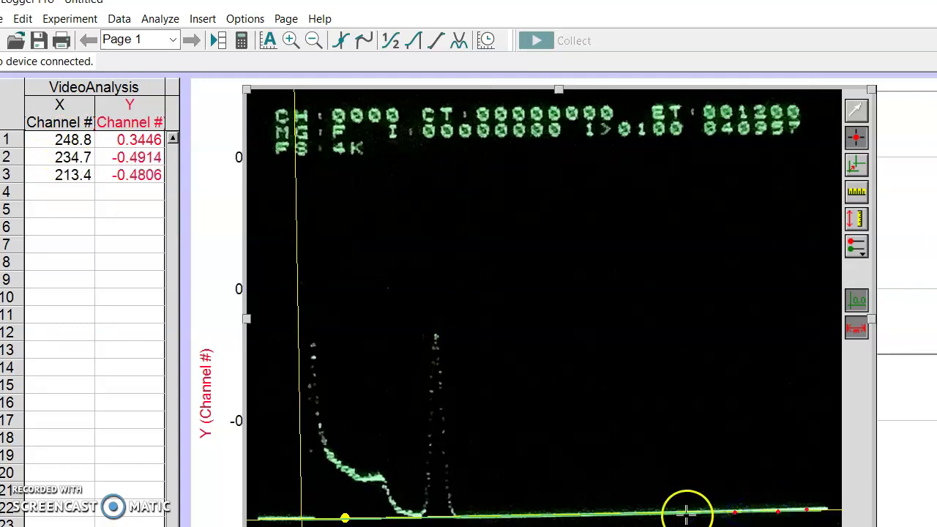
click(686, 511)
click(628, 512)
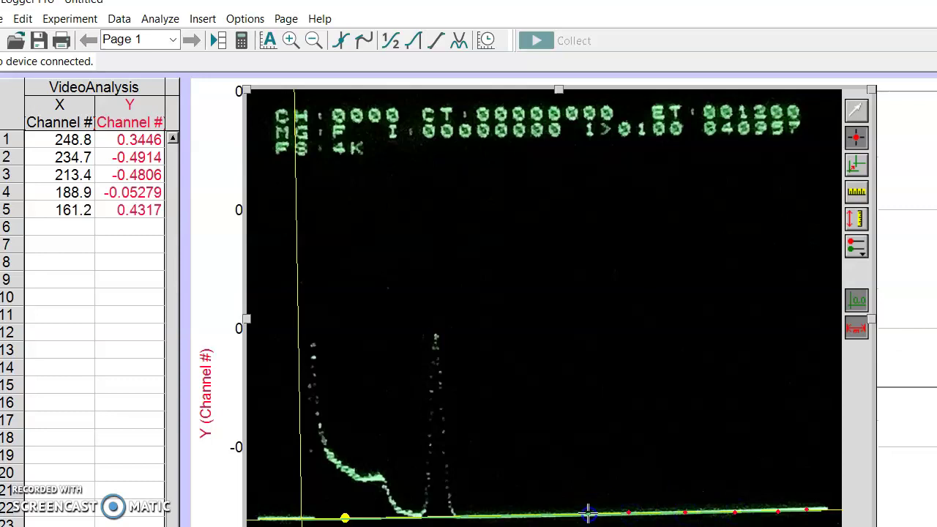
click(588, 512)
click(548, 512)
click(510, 515)
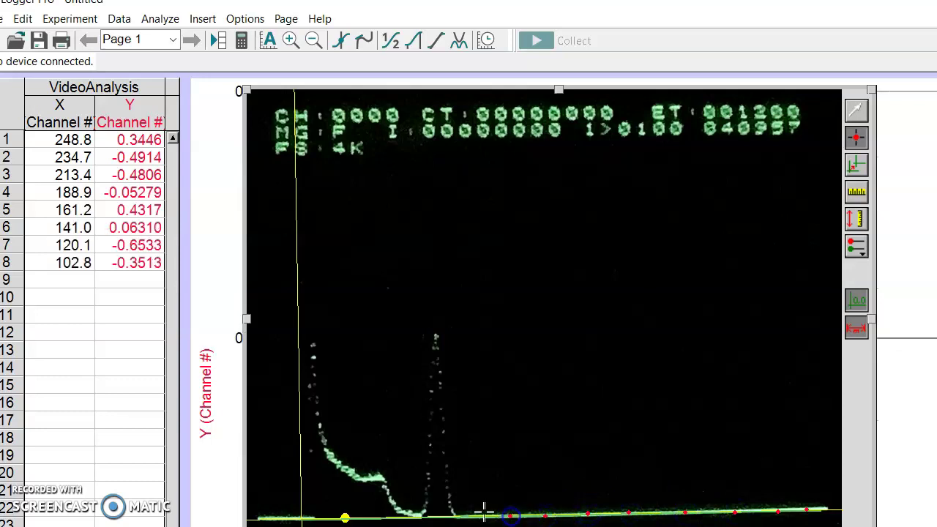
click(477, 514)
click(449, 508)
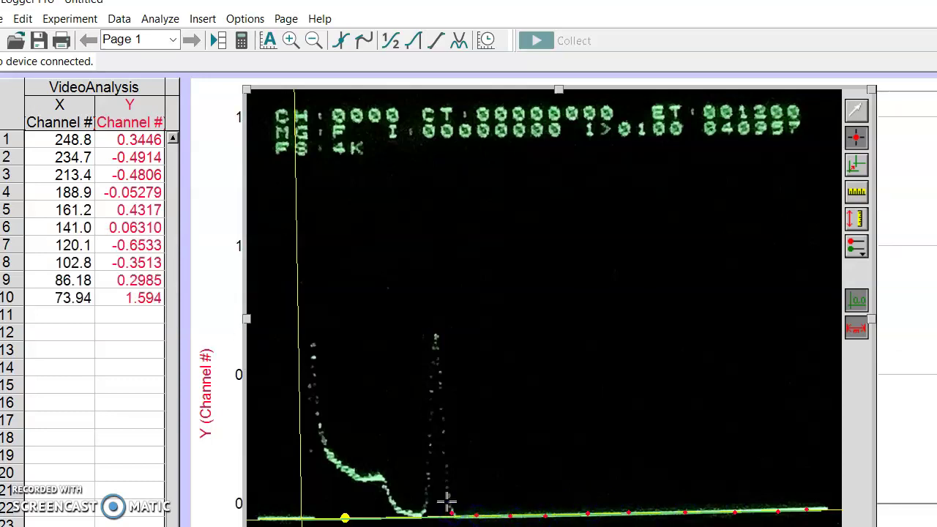
- Mark points climbing the tall peak up to its top
click(447, 500)
click(448, 481)
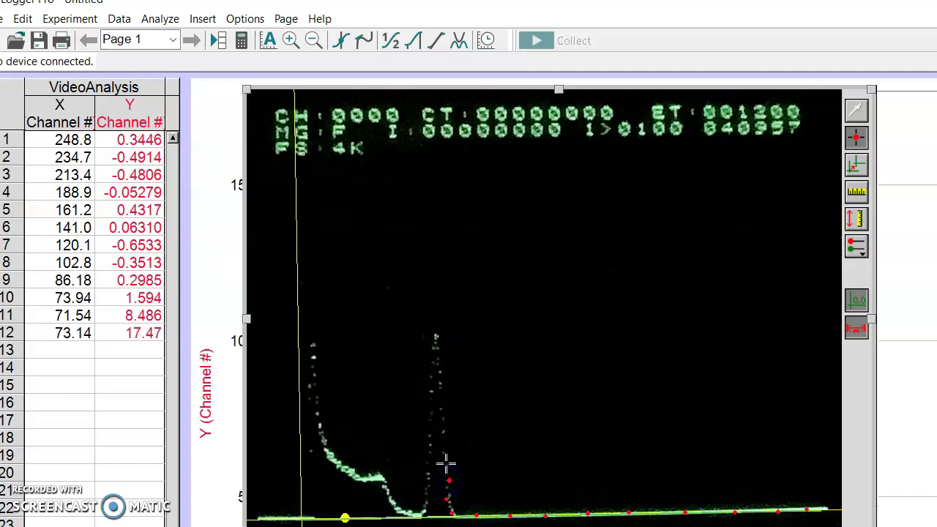
click(446, 464)
click(445, 446)
click(443, 429)
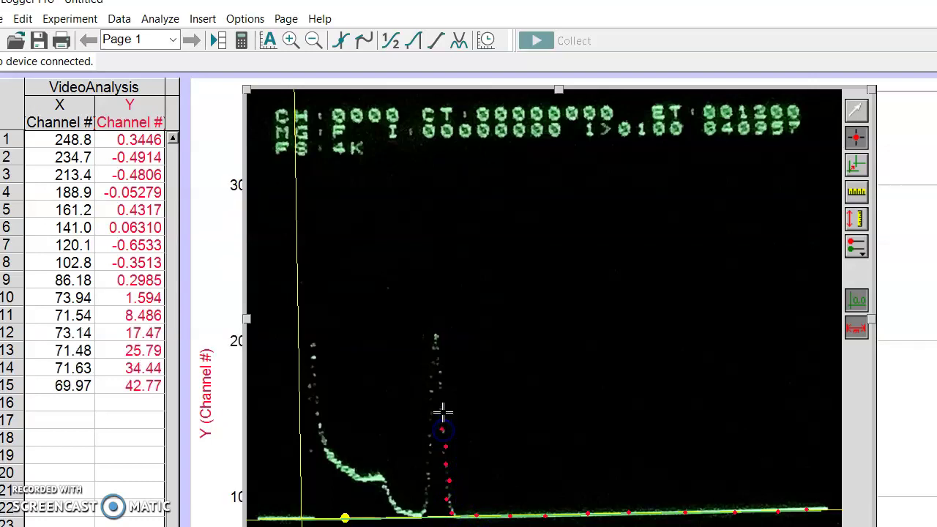
click(442, 412)
click(442, 395)
click(441, 380)
click(440, 366)
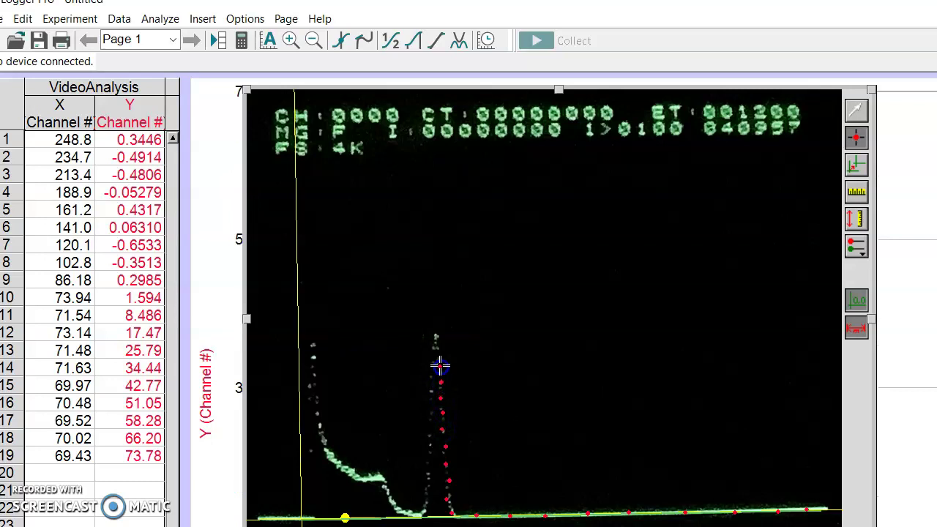
click(439, 352)
click(437, 336)
click(435, 340)
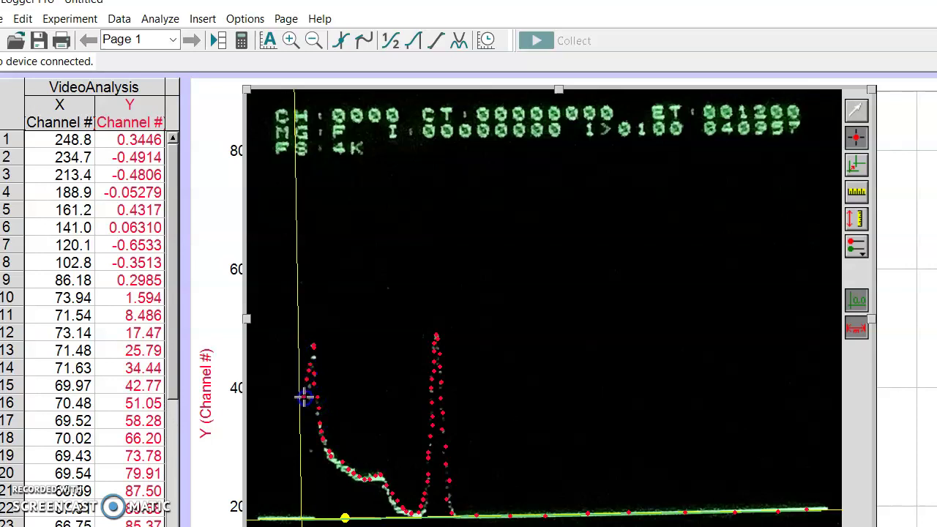
drag(491, 460, 497, 506)
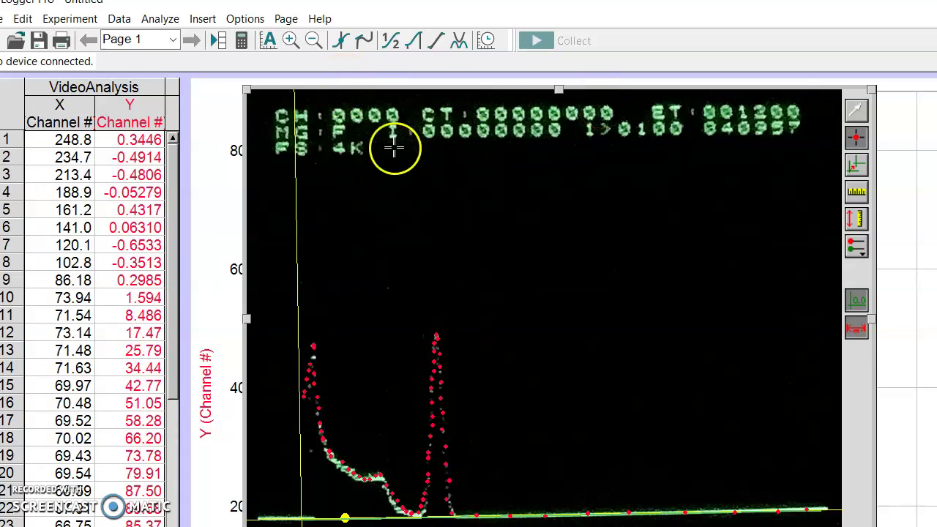
- Bring the graph forward so only the red traced Channel # points are shown
click(382, 99)
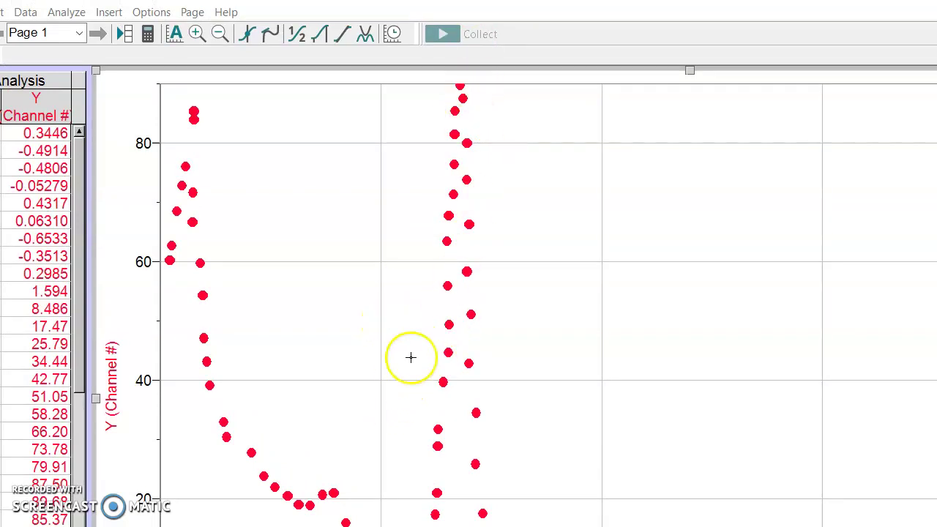
- Select the tall-peak points and show their statistics, maximum 89.68 at 67.91
drag(402, 333, 524, 350)
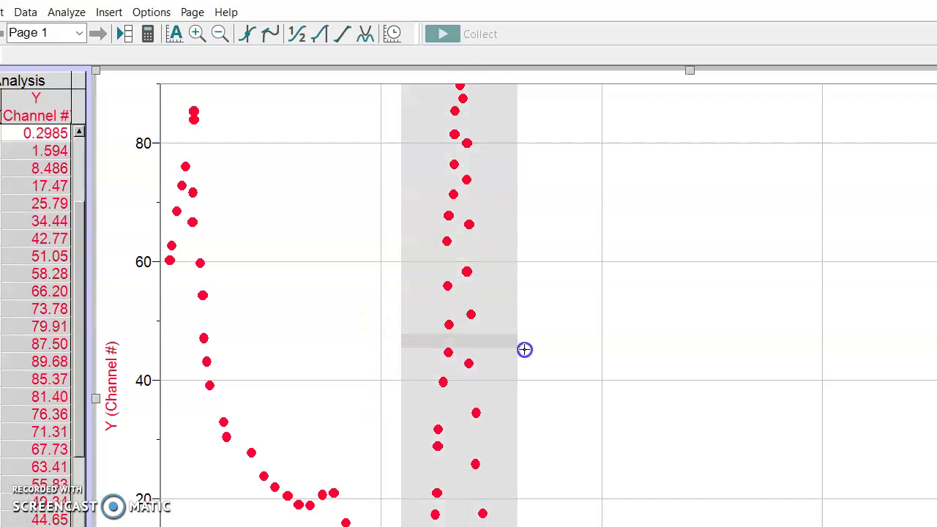
click(296, 36)
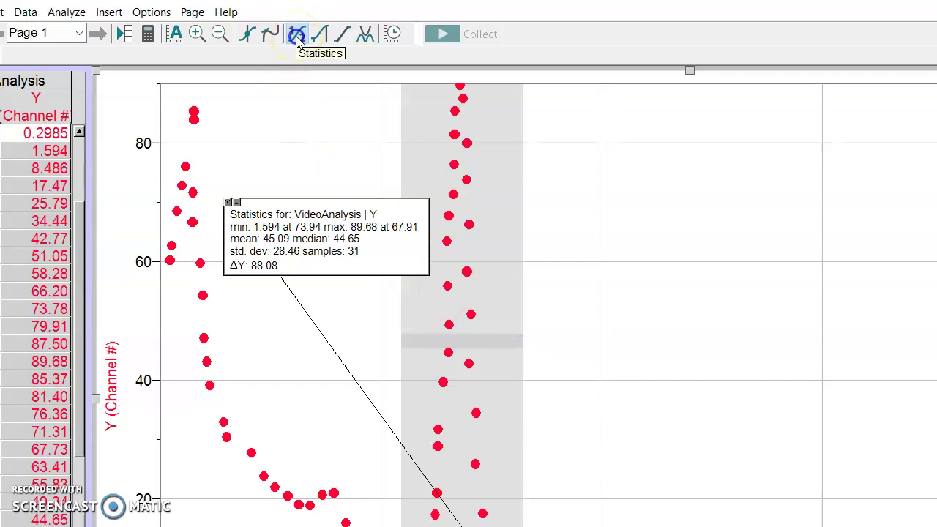
drag(302, 205, 646, 154)
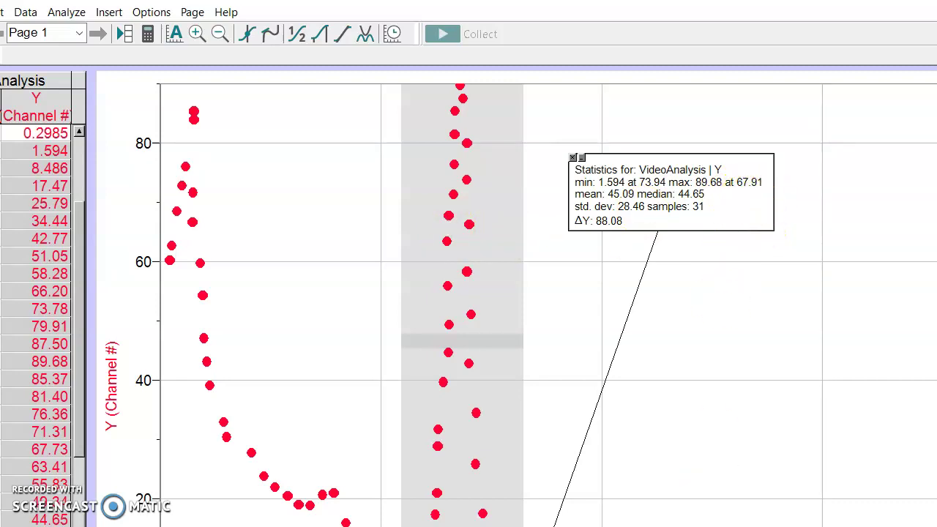
- Trim the last digit of Cs137's channel number in PowerPoint, leaving 67.91, then return to Logger Pro
key(alt+Tab)
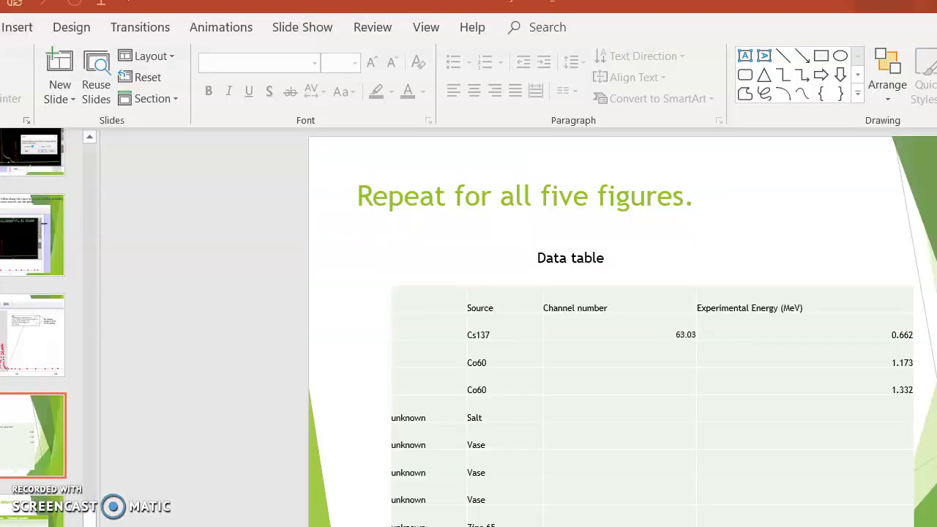
click(685, 335)
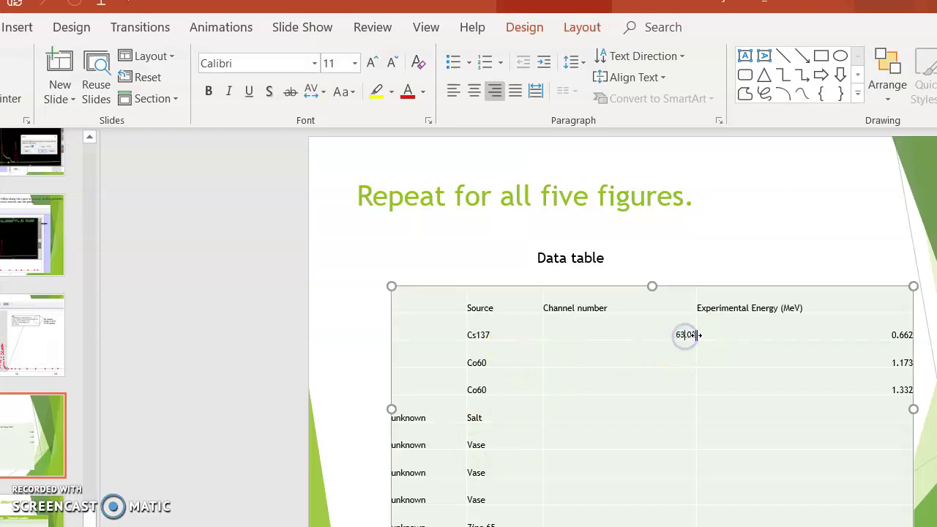
click(717, 328)
key(BackSpace)
key(alt+Tab)
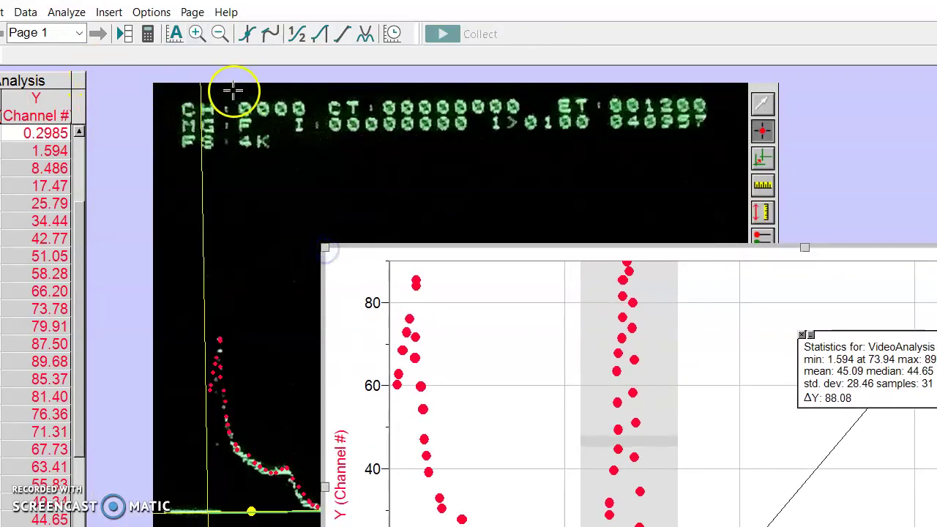
- Place the spectrum video's origin at the left start of the baseline, giving first Y 0.2922 and ΔY 88.08
click(233, 84)
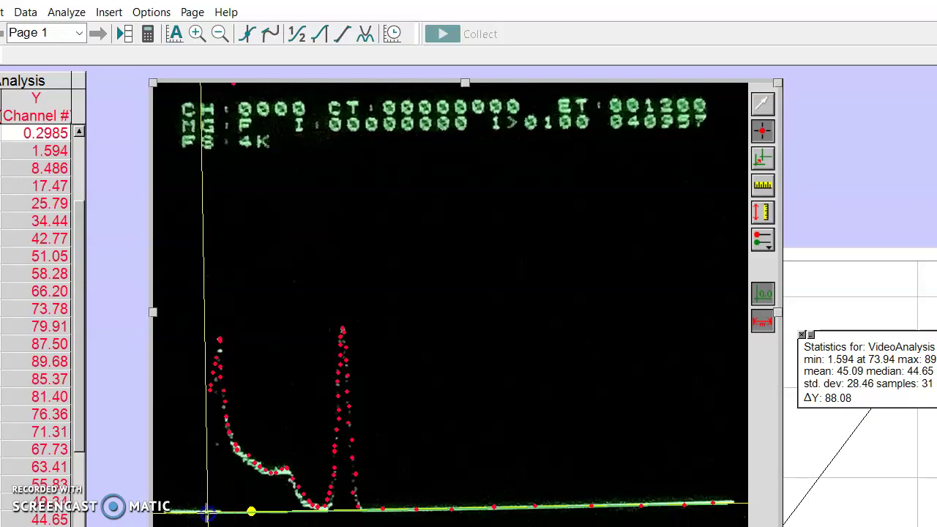
click(206, 512)
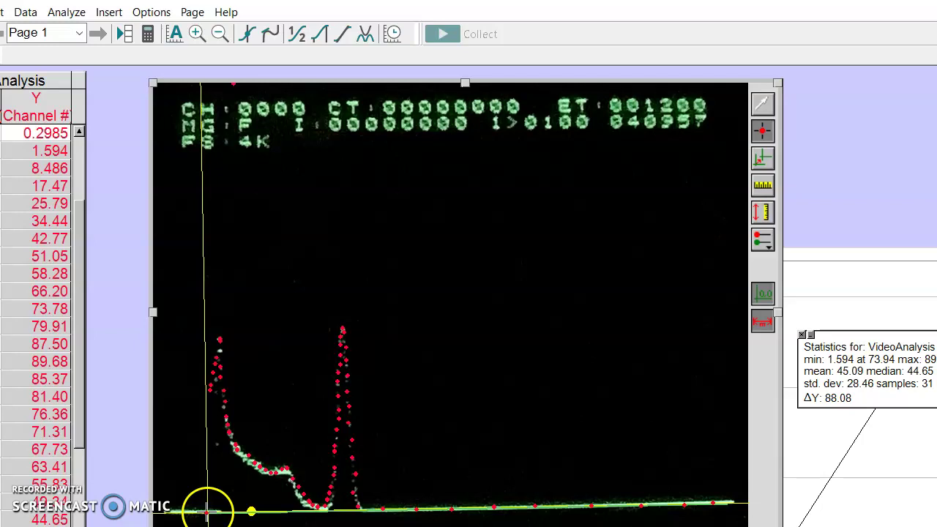
click(762, 157)
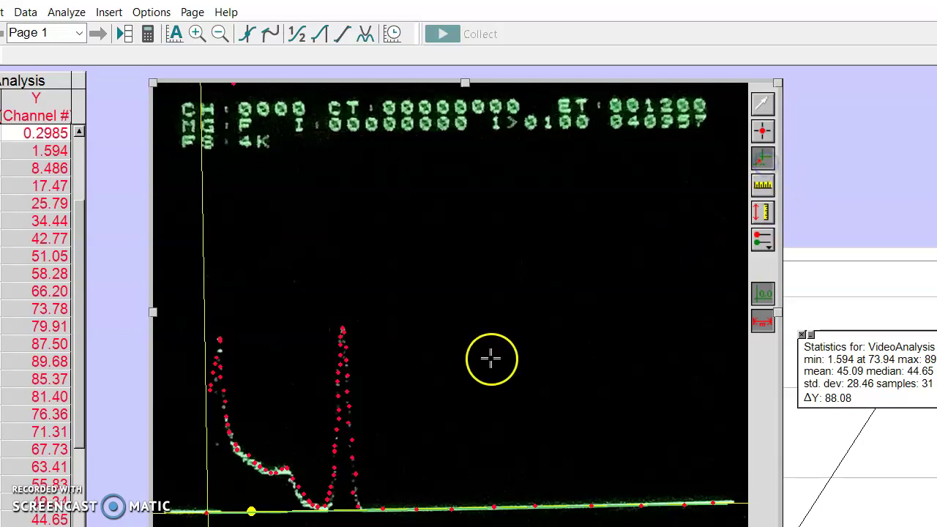
click(188, 512)
click(198, 513)
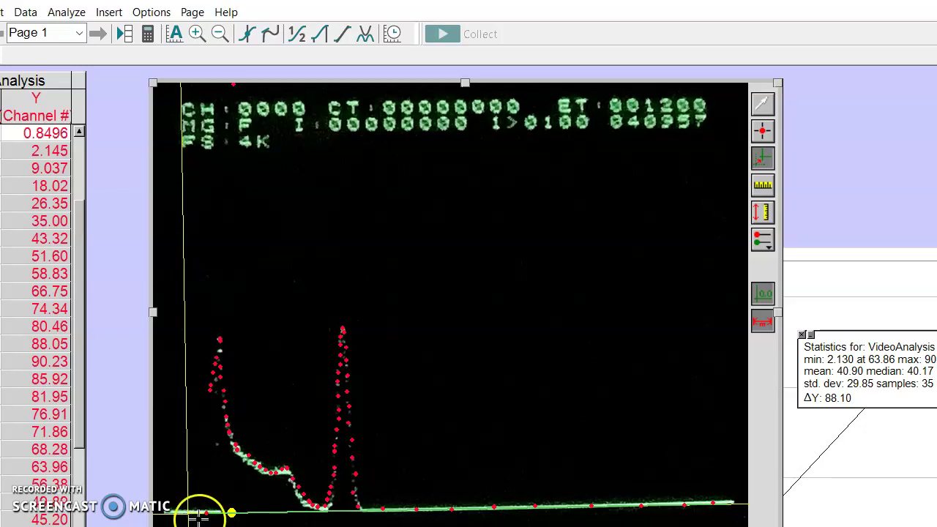
click(197, 514)
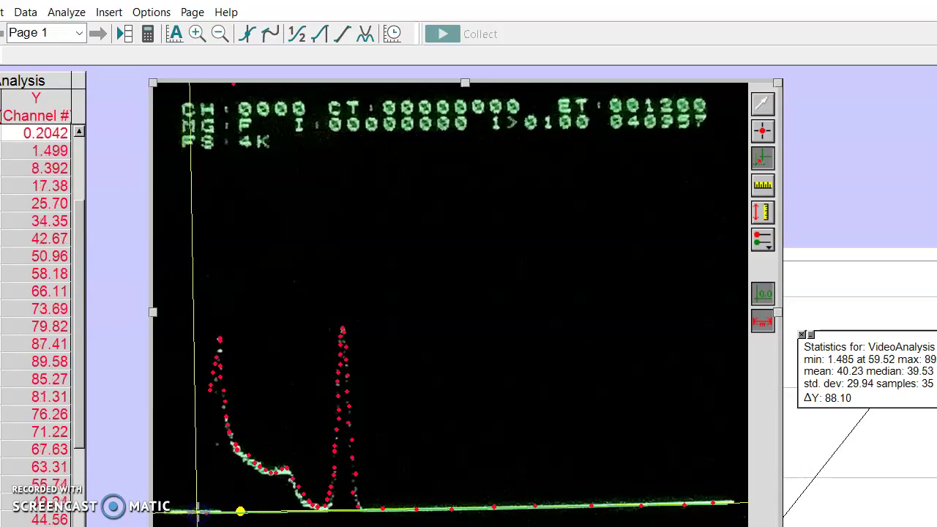
click(203, 512)
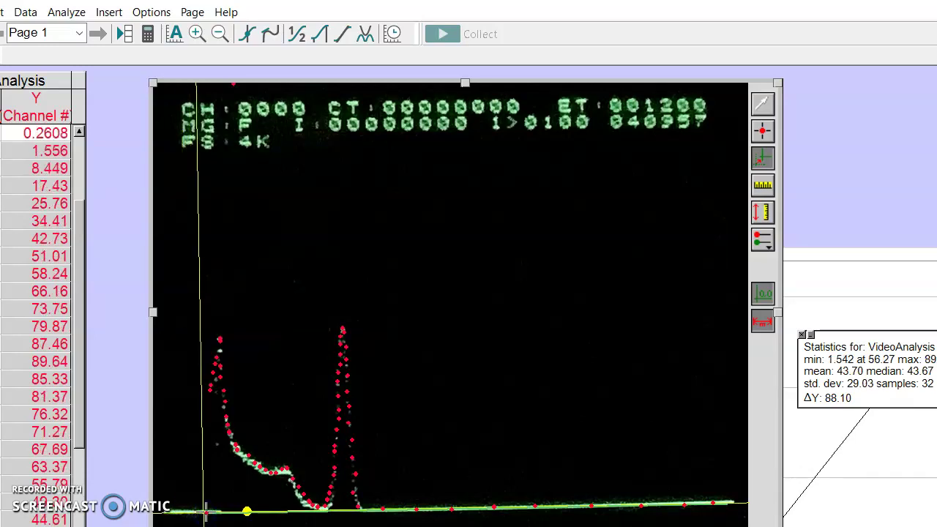
click(206, 512)
click(207, 512)
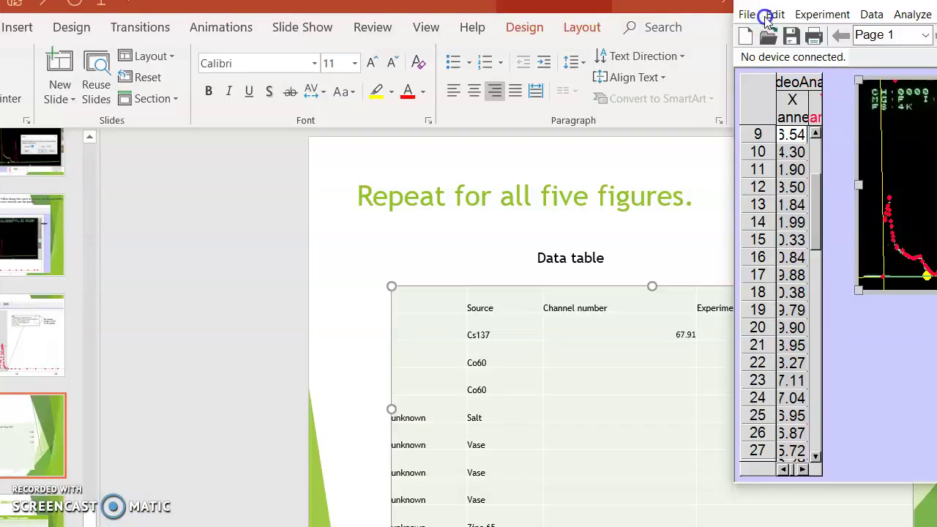
- Move Logger Pro aside, maximize PowerPoint, and shift the data table up so the Zinc 65 row fits
click(858, 32)
drag(856, 31, 691, 30)
click(339, 341)
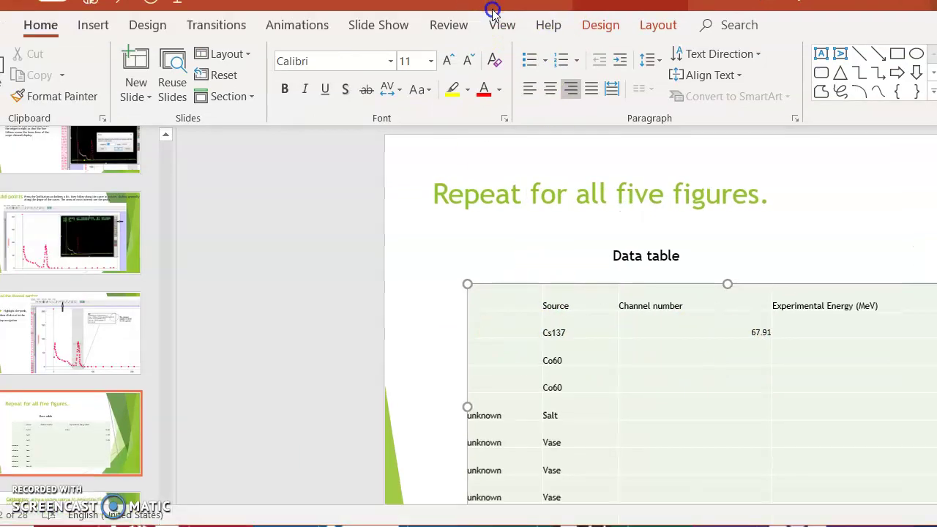
double_click(416, 12)
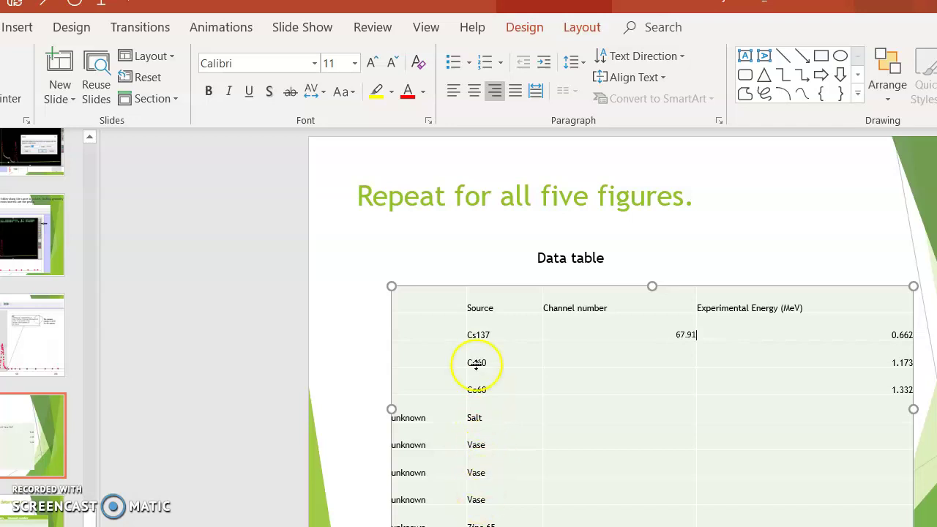
drag(480, 288, 483, 258)
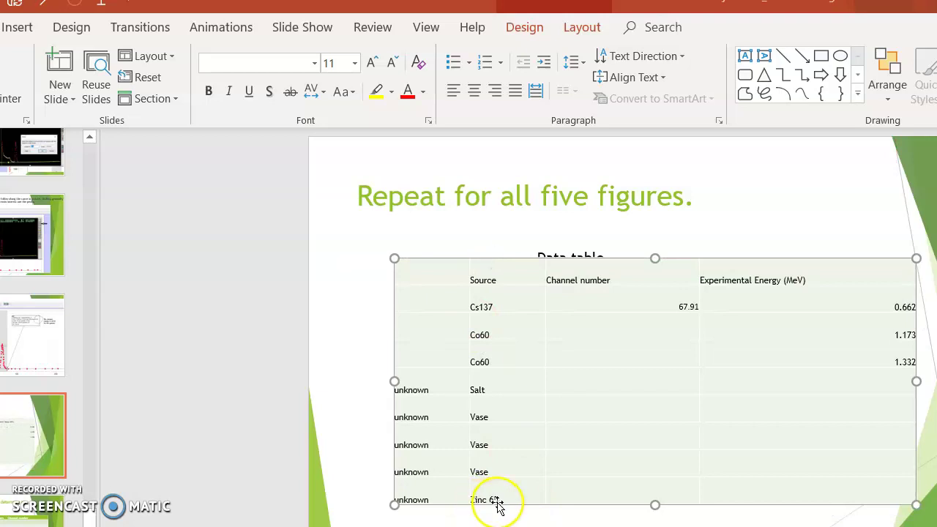